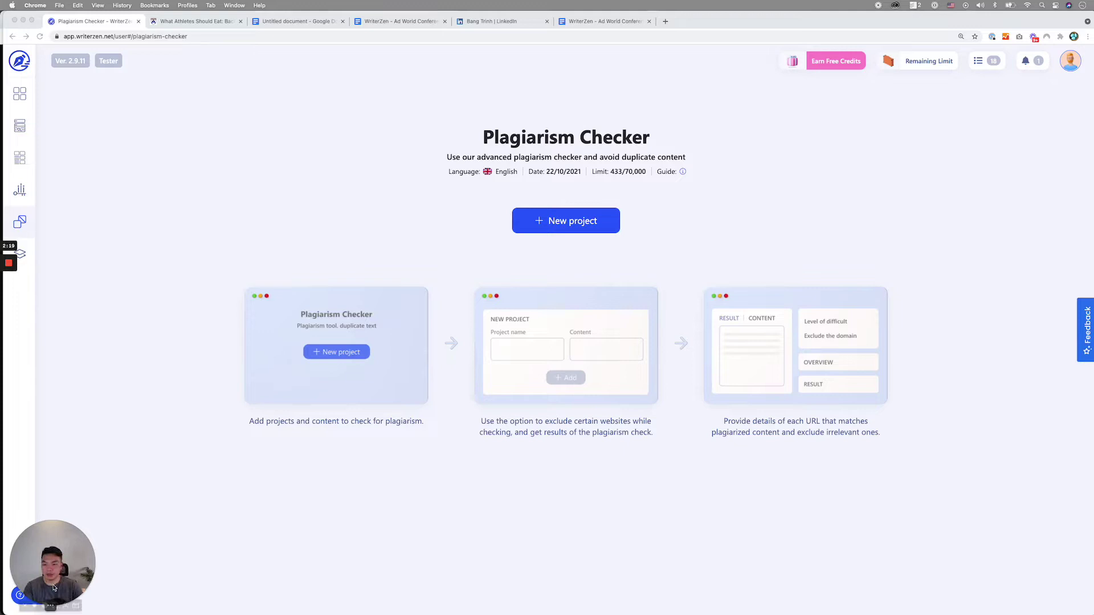
Start a new plagiarism project titled 'Nutition plan' and switch to the Google Docs article
left_click(53, 564)
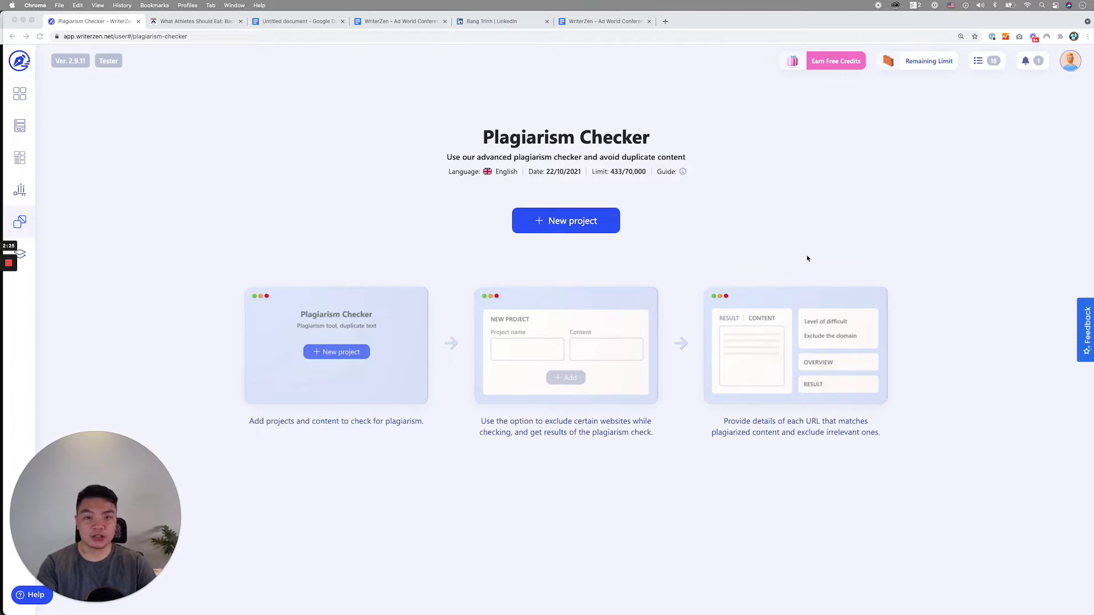
left_click(578, 259)
left_click(566, 229)
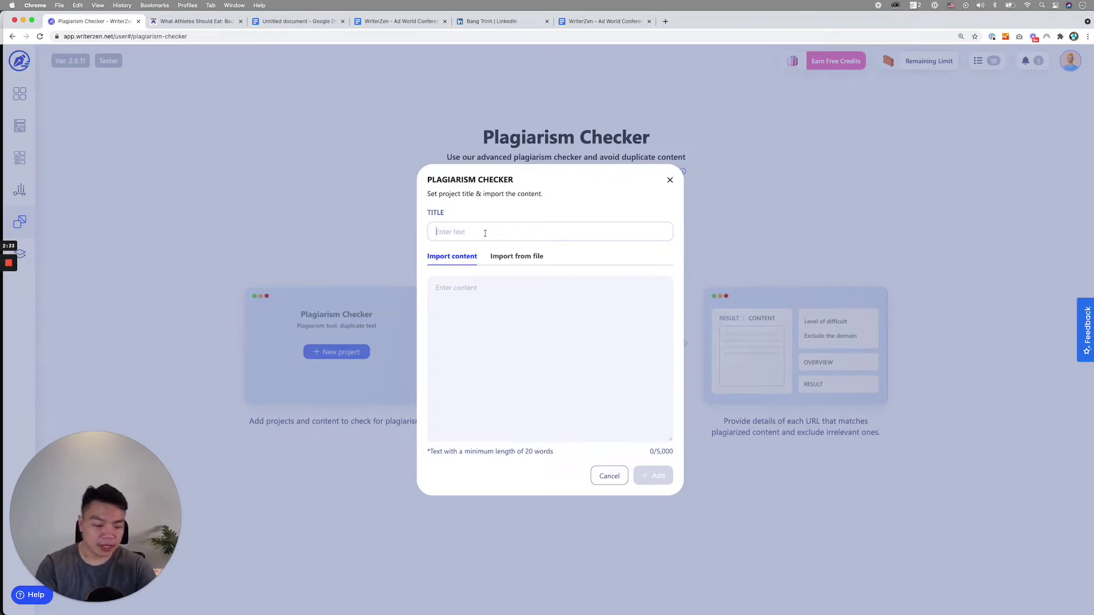
type("Nutition")
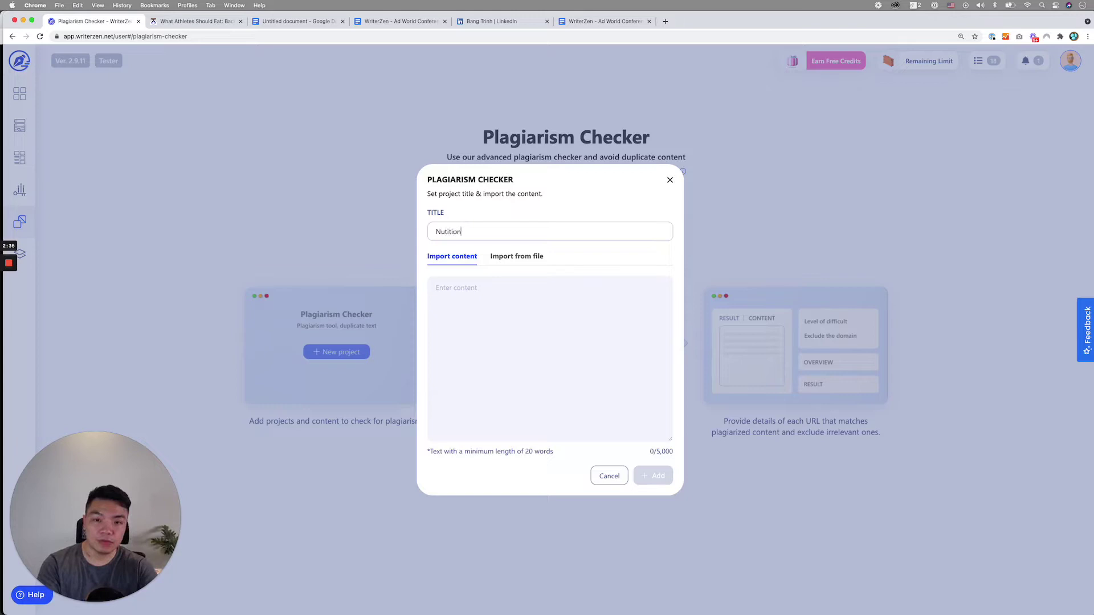
type(" plan")
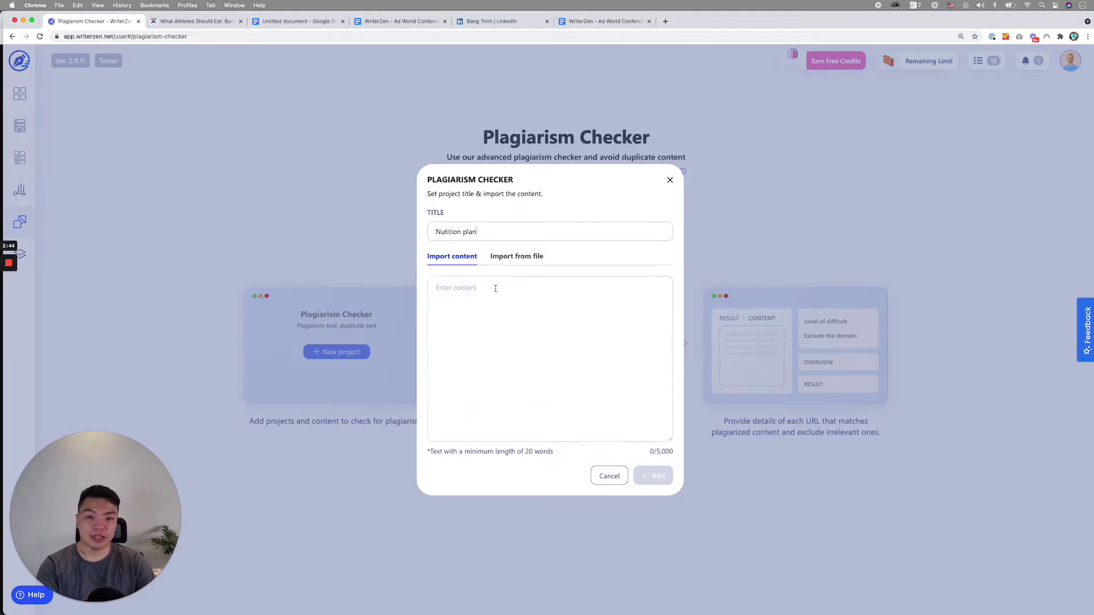
left_click(271, 21)
Close the old article tab and select all of the 'What Athletes Should Eat' article text
left_click(240, 22)
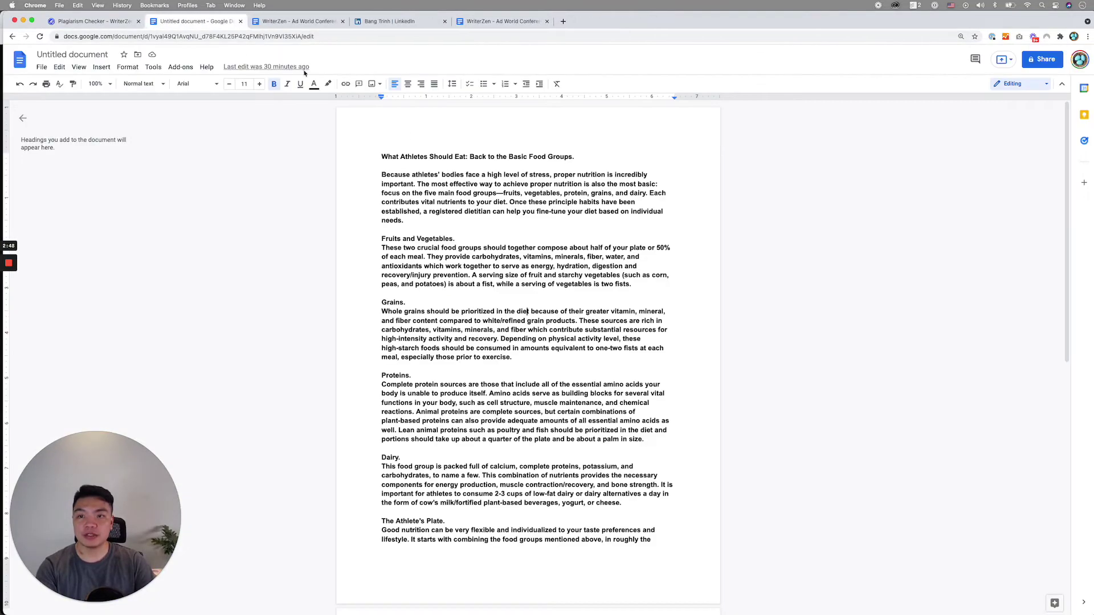
scroll(506, 401, "down", 10)
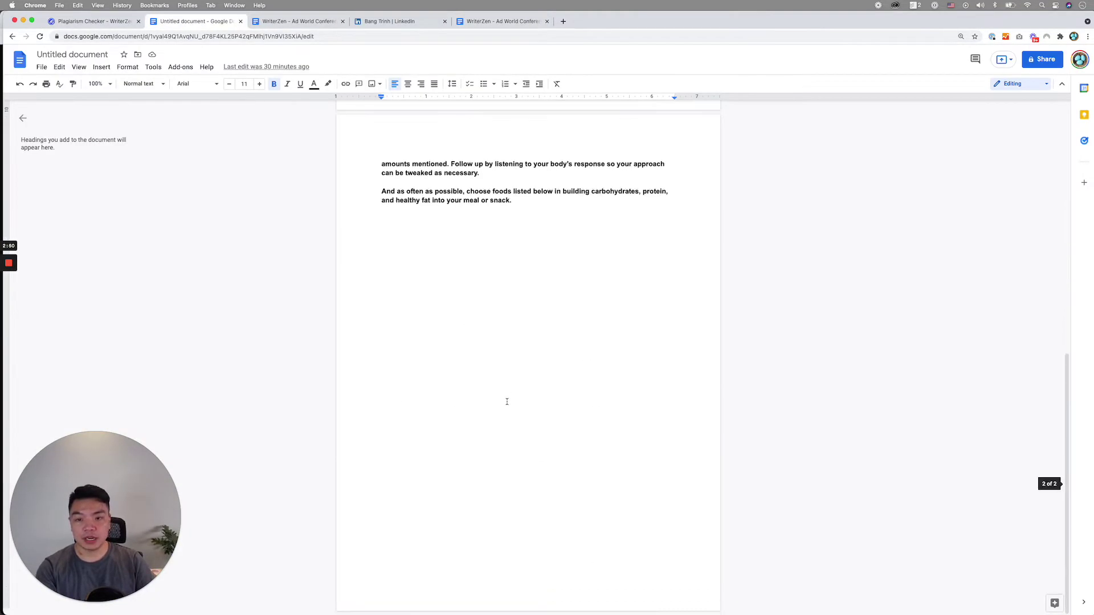
scroll(506, 400, "up", 10)
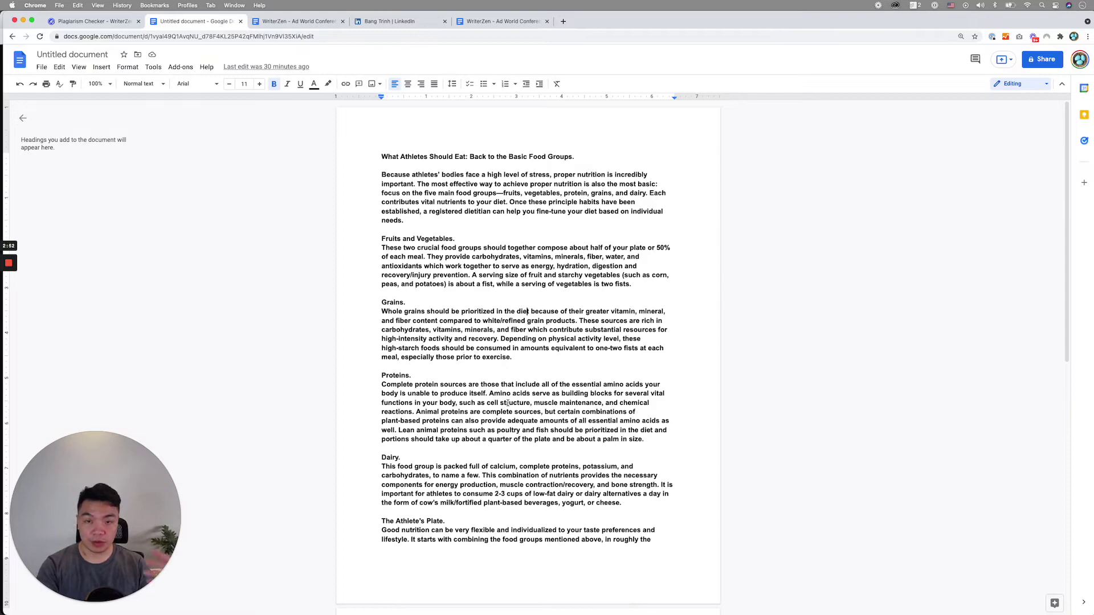
key("super+a")
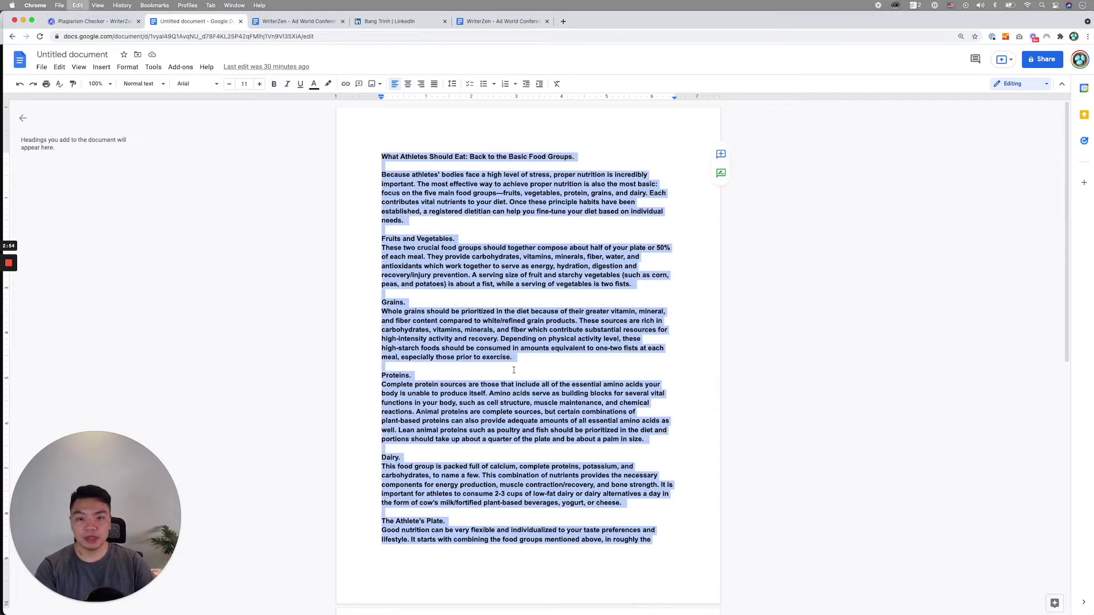
Paste the copied article into the project's content box, which shows 433/5,000 words
left_click(56, 24)
left_click(549, 379)
key("super+v")
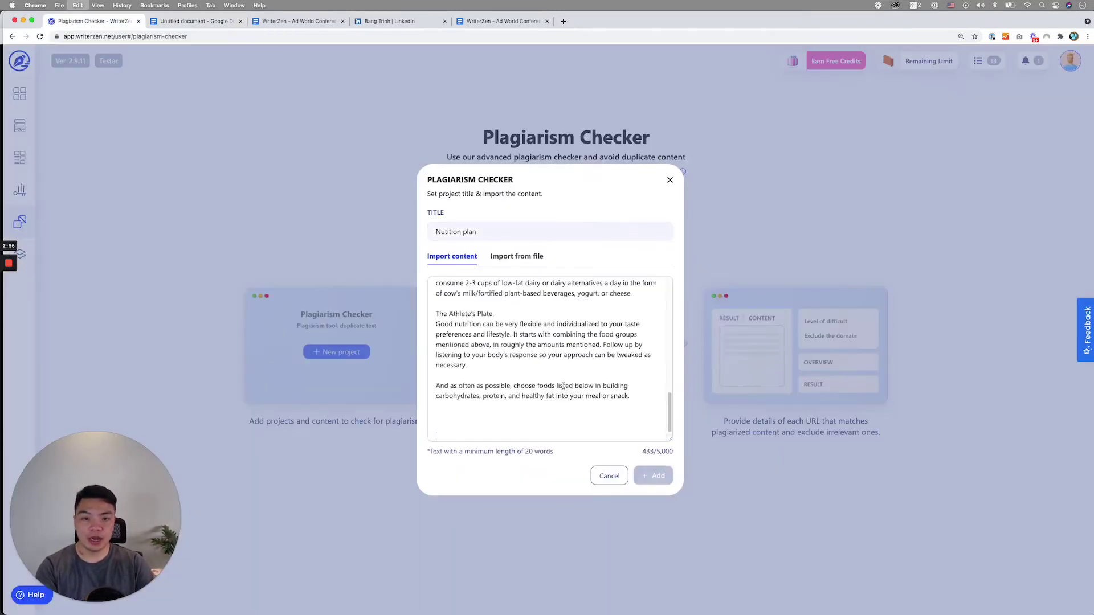
scroll(526, 395, "up", 10)
scroll(526, 394, "up", 2)
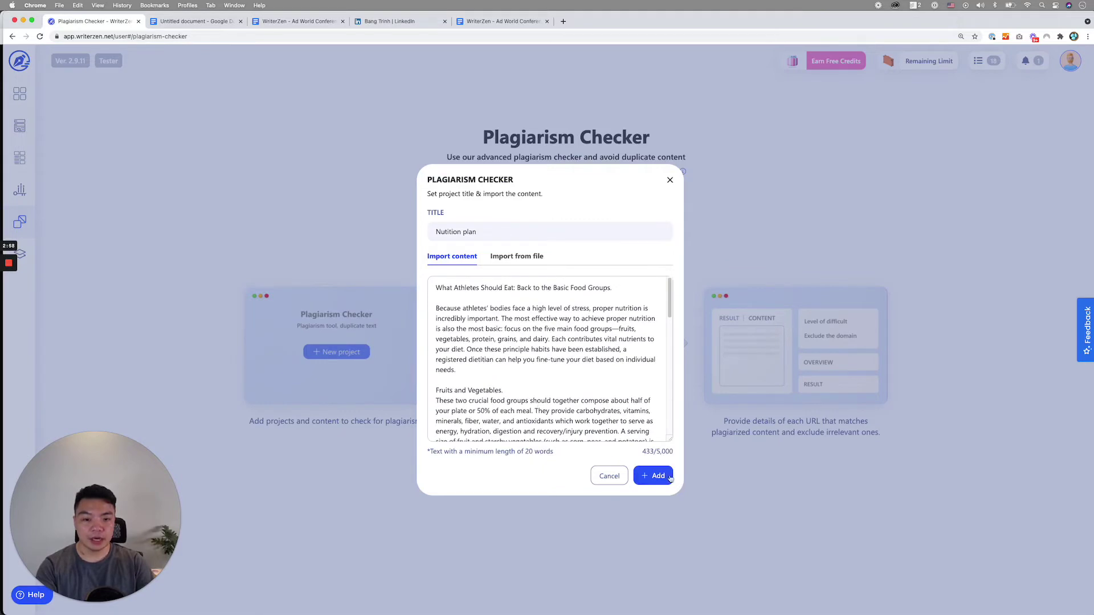
left_click_drag(642, 451, 674, 452)
left_click(669, 451)
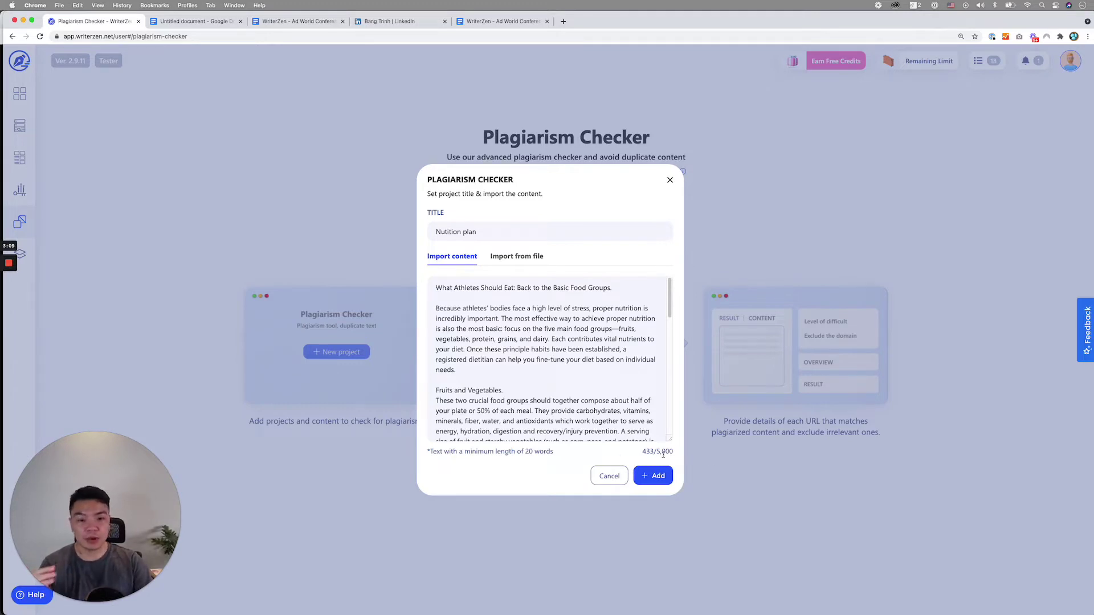
Check the Import from file option, return to Import content, and run the plagiarism check
left_click(536, 322)
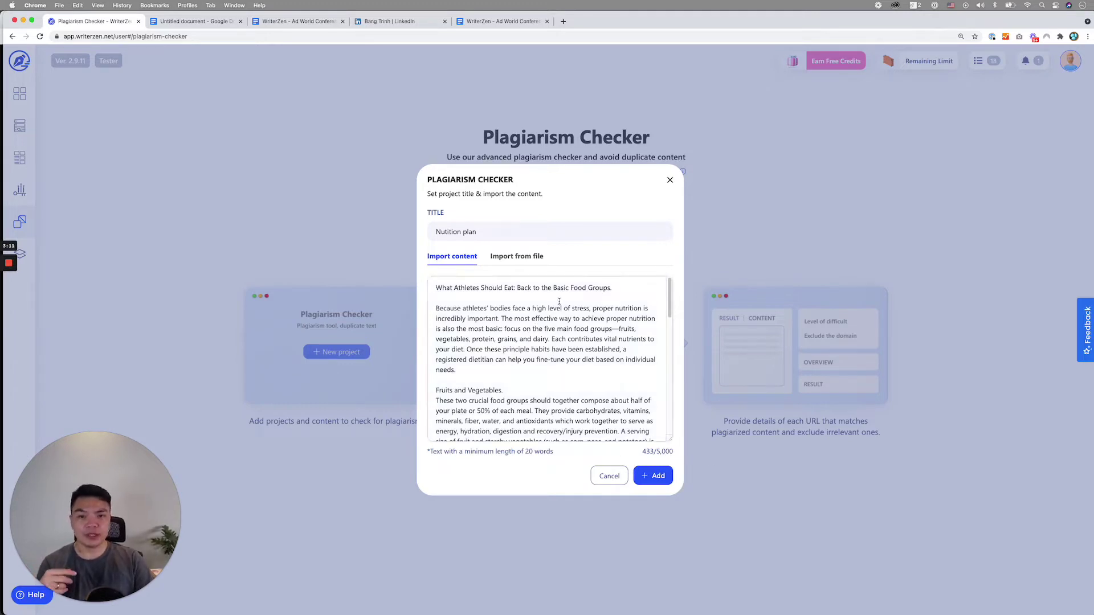
left_click(505, 261)
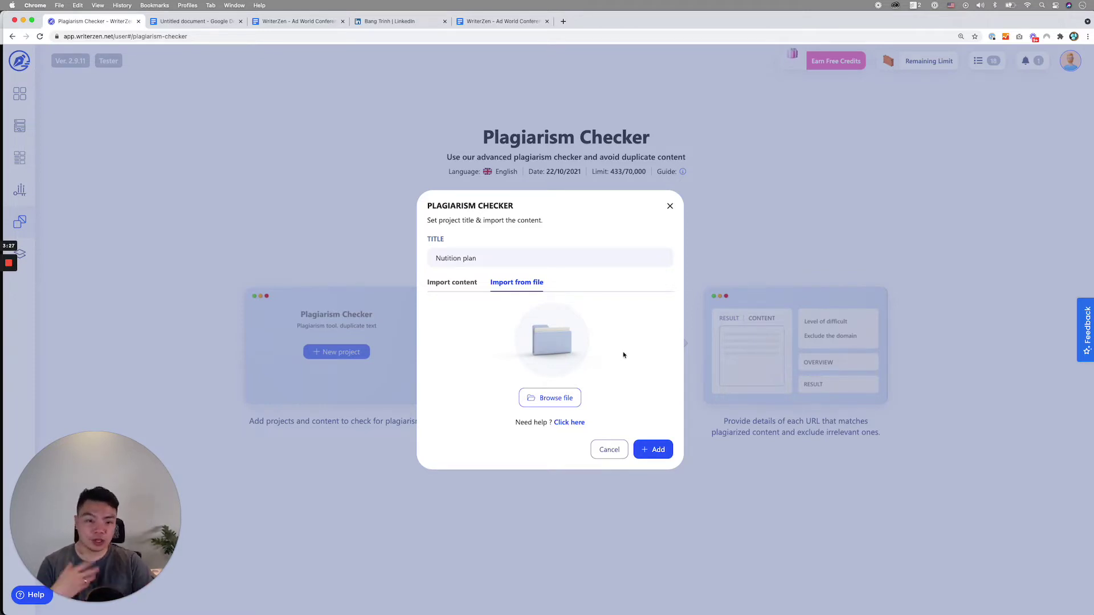
left_click(449, 283)
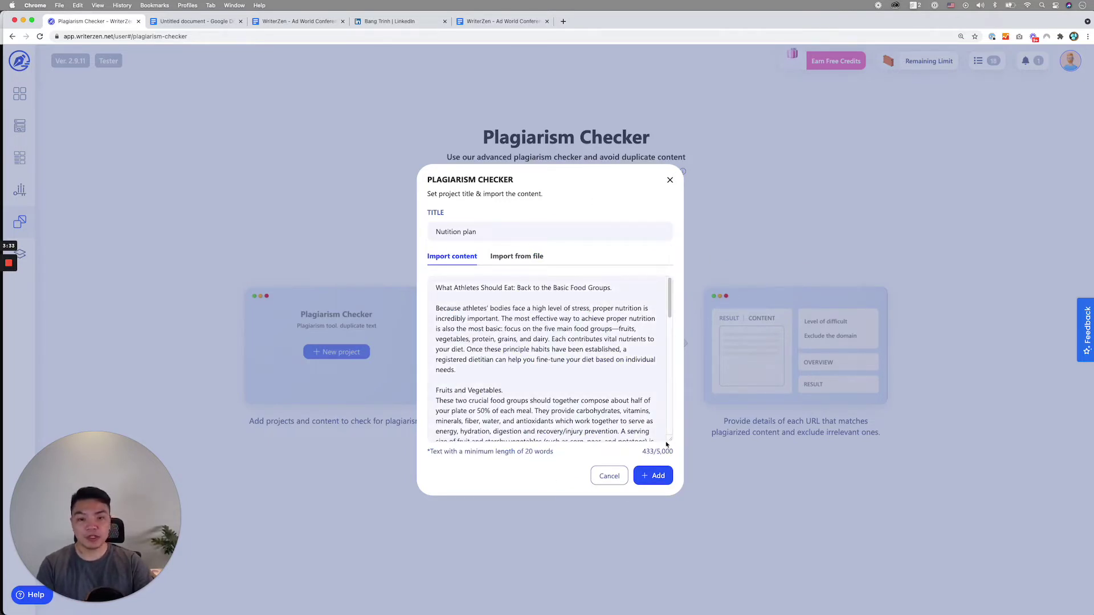
left_click(653, 477)
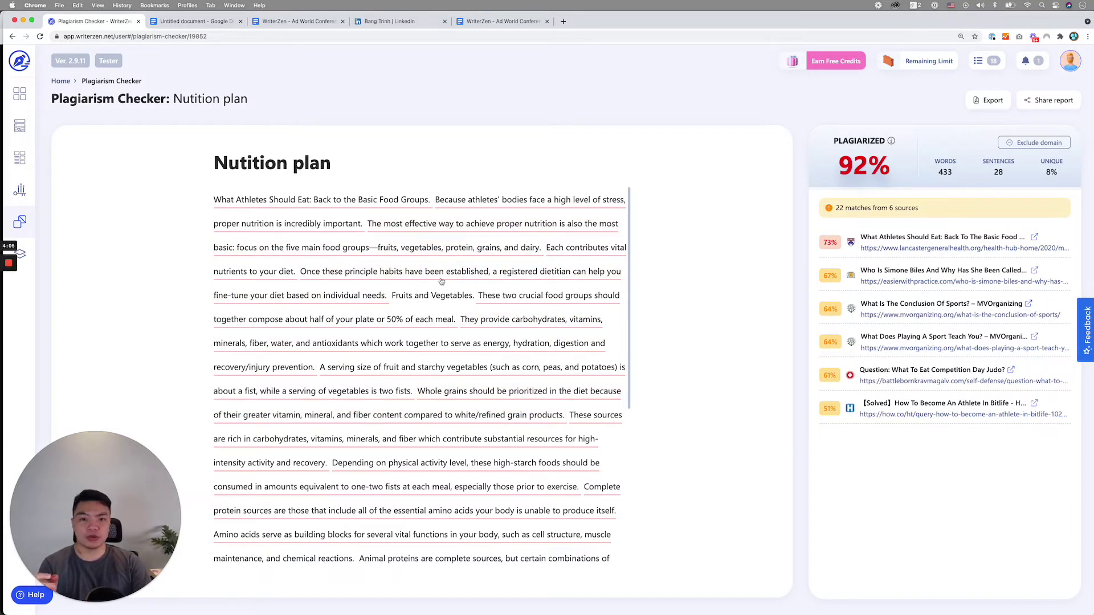
Scroll through the report text and the six matching sources, ranging from 73% to 51%
scroll(477, 356, "down", 5)
scroll(477, 356, "up", 5)
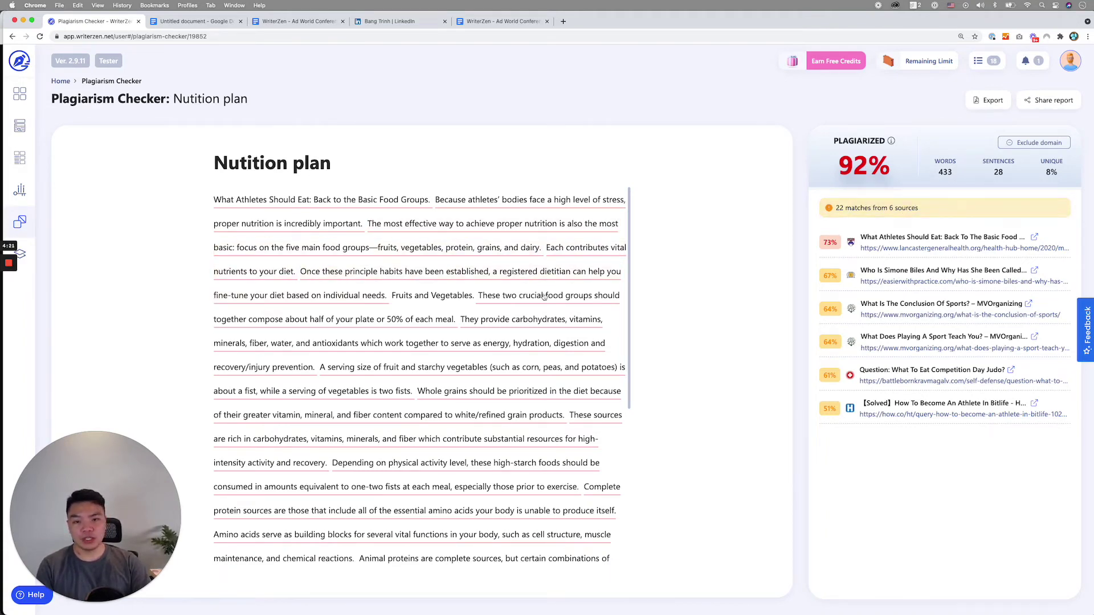
scroll(484, 336, "down", 5)
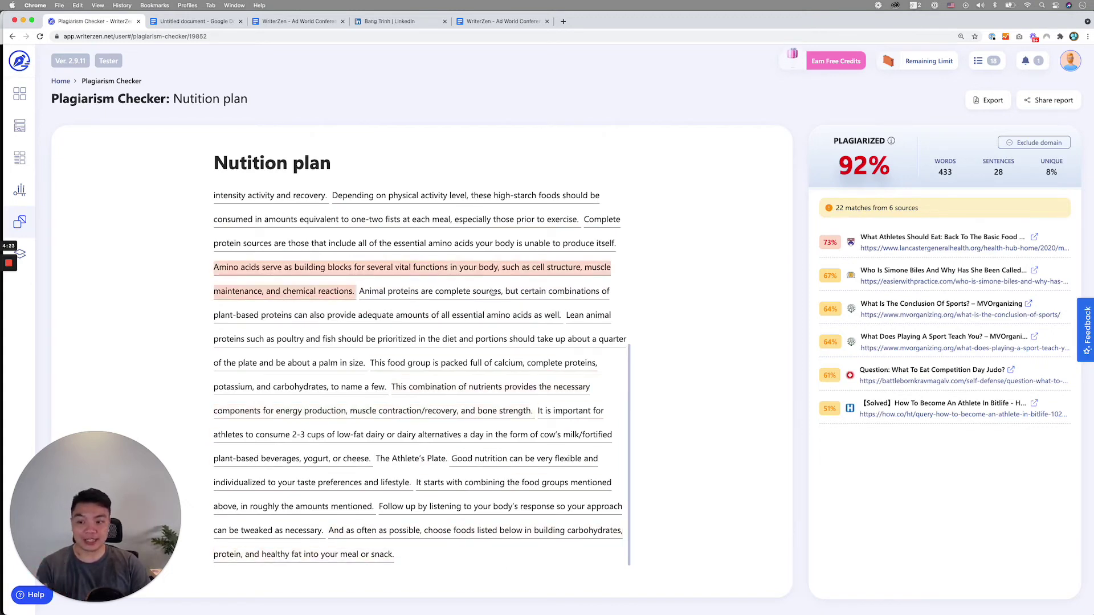
scroll(456, 456, "up", 5)
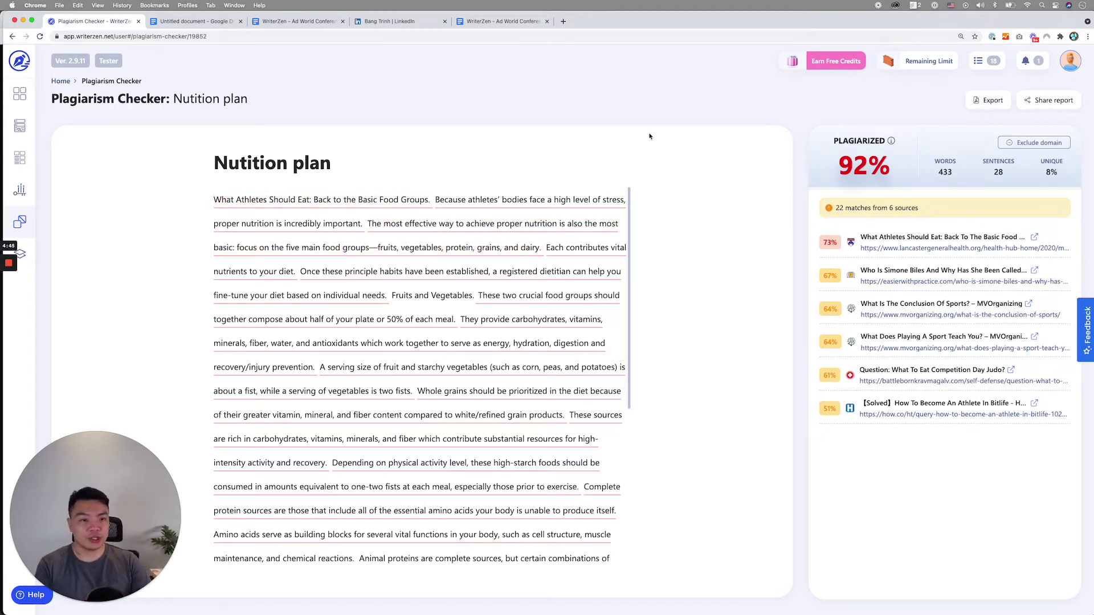
scroll(433, 291, "down", 1)
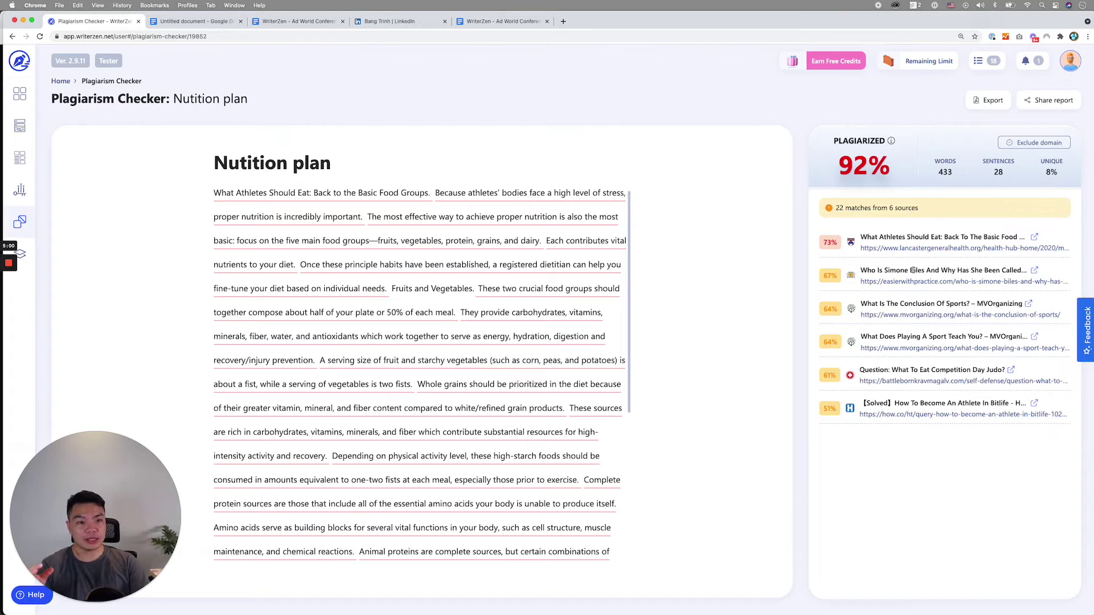
Show source matches for the food groups, carbohydrates, serving size, whole grains and protein sentences
left_click(527, 291)
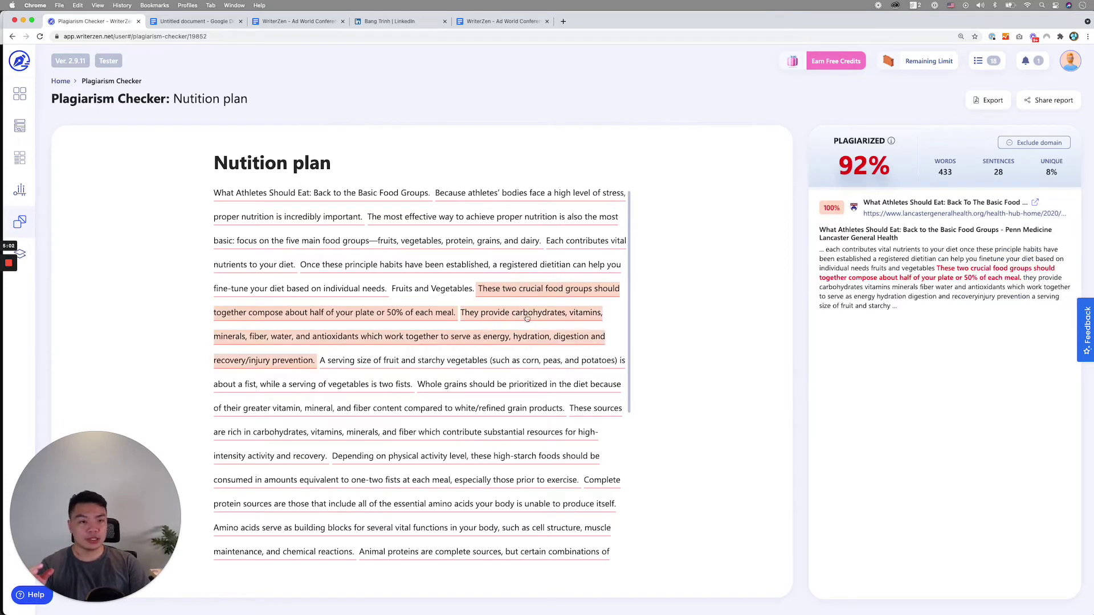
left_click(526, 318)
left_click(482, 364)
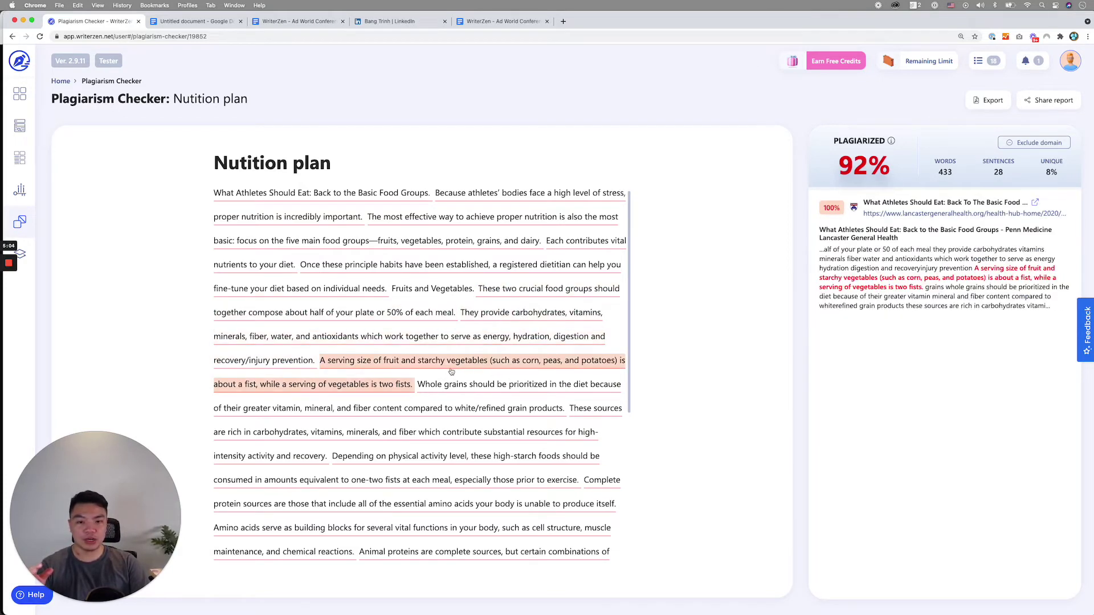
left_click(488, 390)
left_click(489, 433)
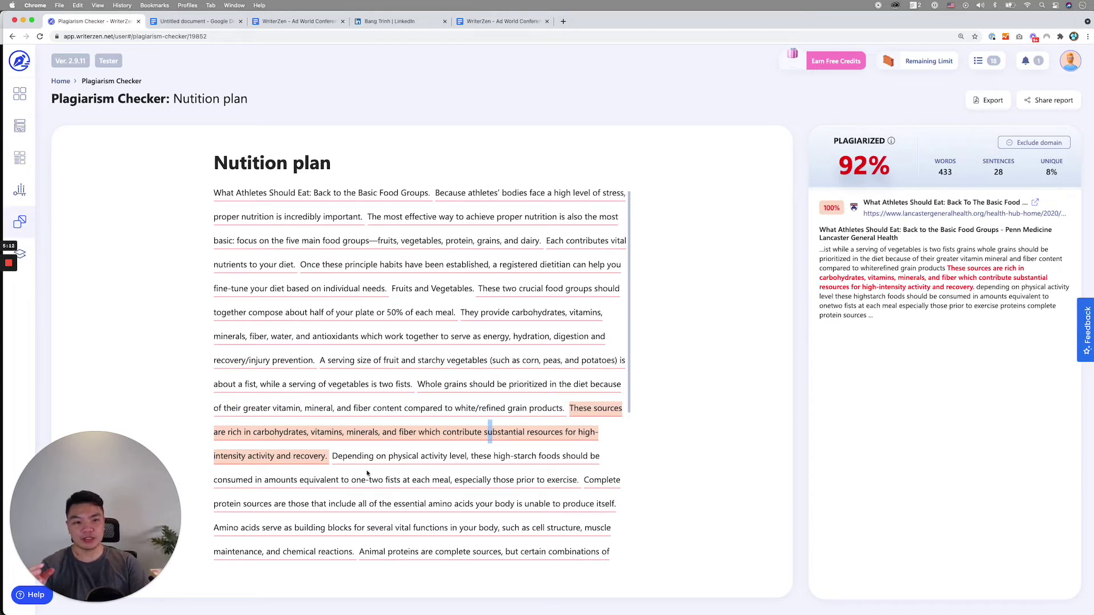
left_click(447, 479)
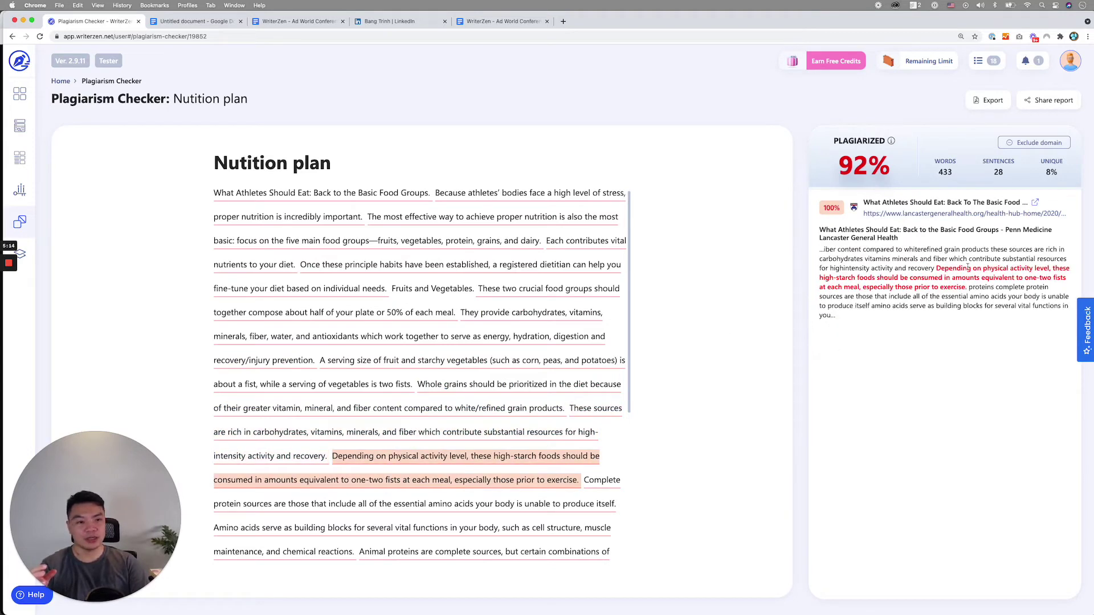
left_click(509, 506)
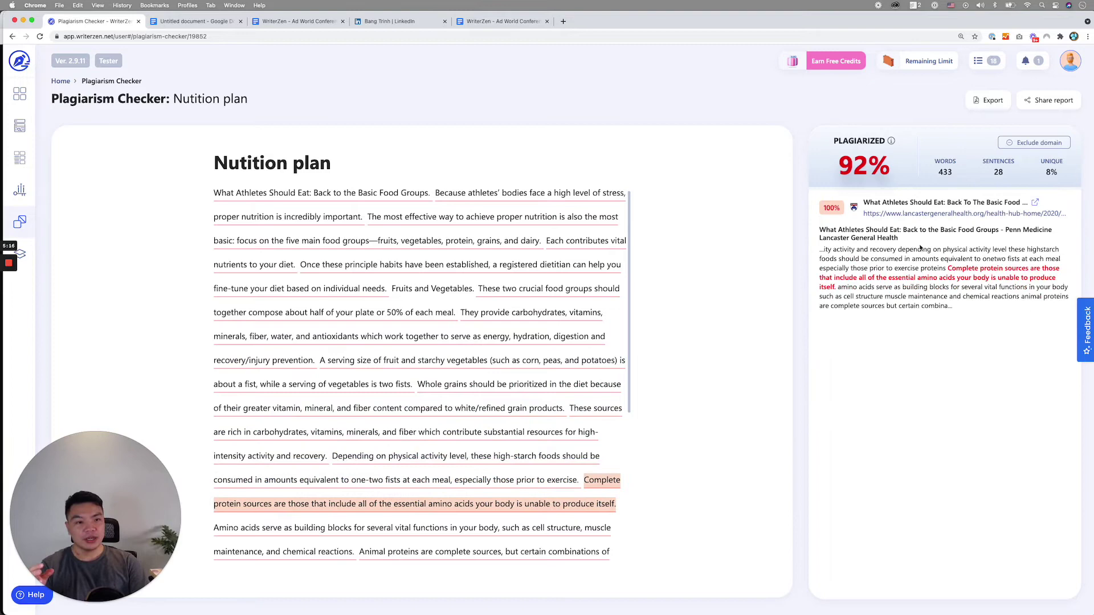
Revisit the whole grains and lean proteins matches, ending on the nutrients-combination sentence's 100% Lancaster match
left_click_drag(949, 267, 1069, 287)
left_click(896, 304)
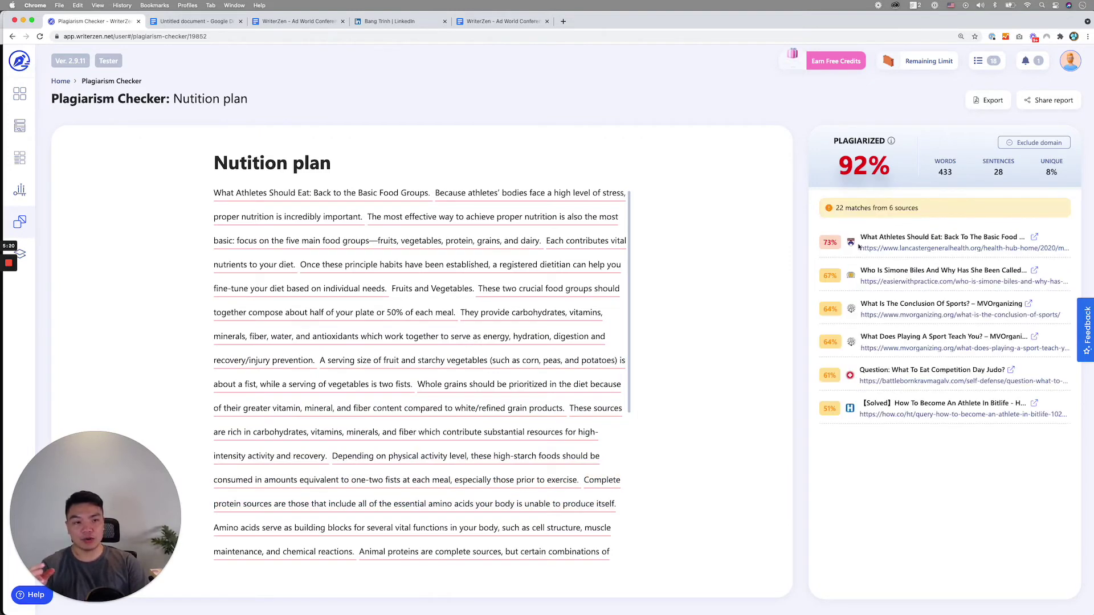
left_click(456, 390)
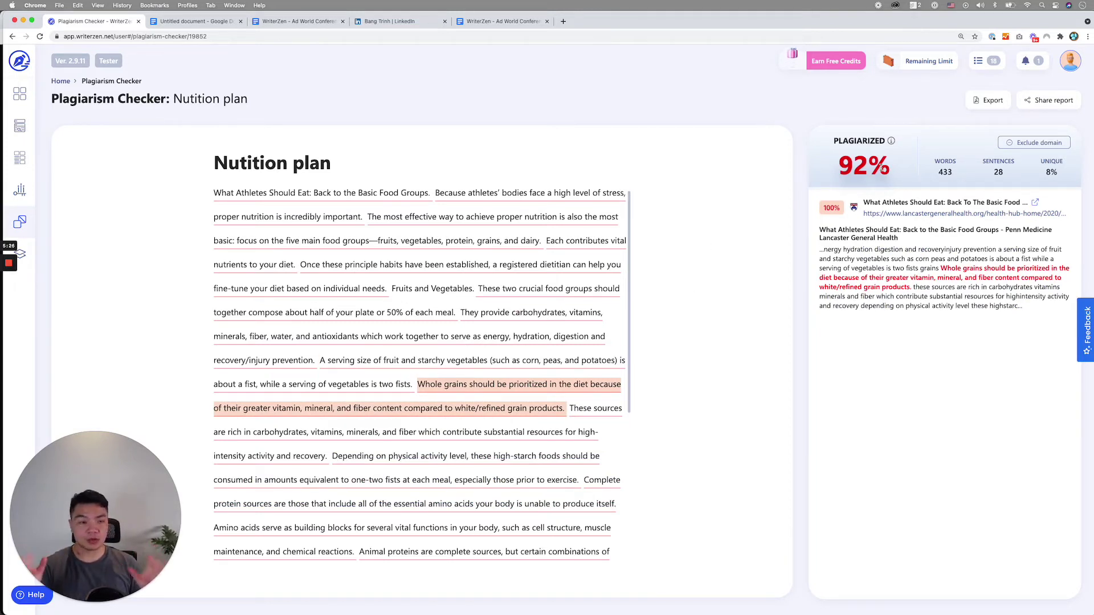
mouse_move(891, 143)
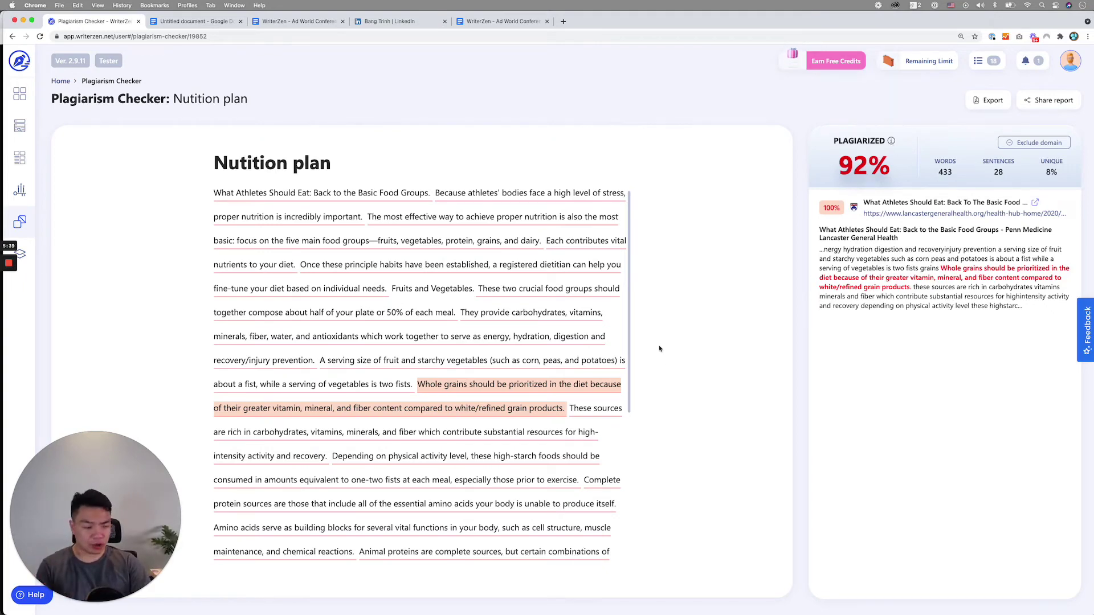
scroll(411, 373, "down", 5)
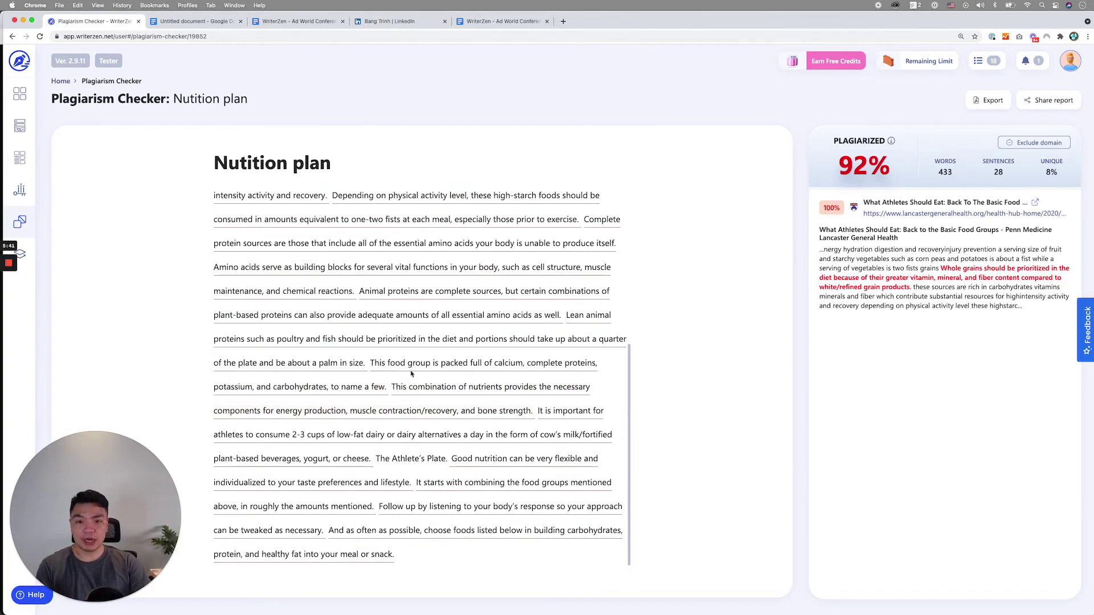
left_click(473, 346)
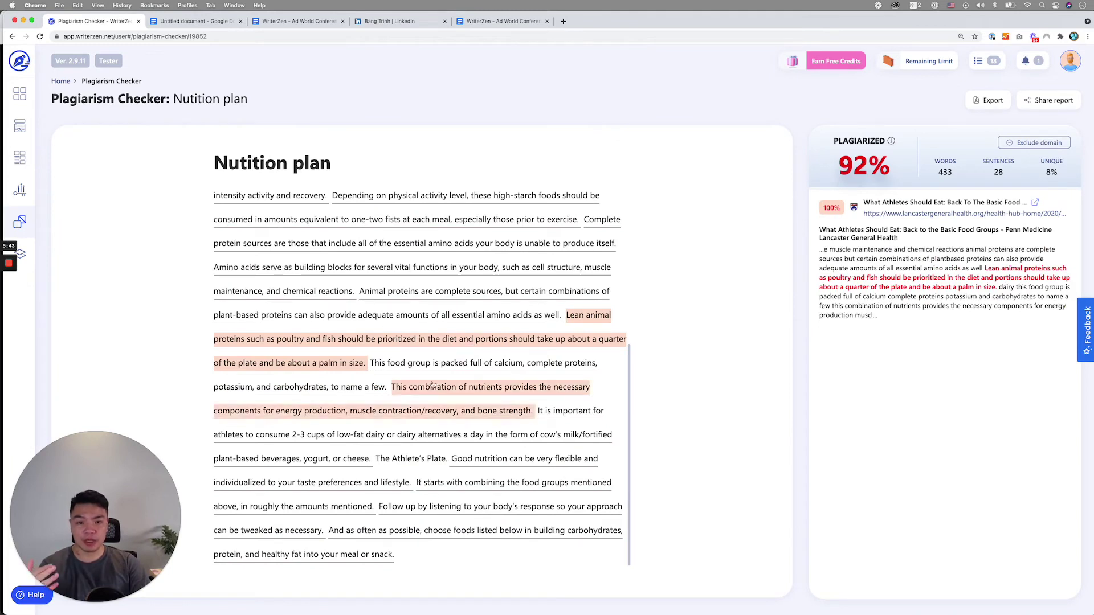
left_click(453, 369)
left_click(485, 392)
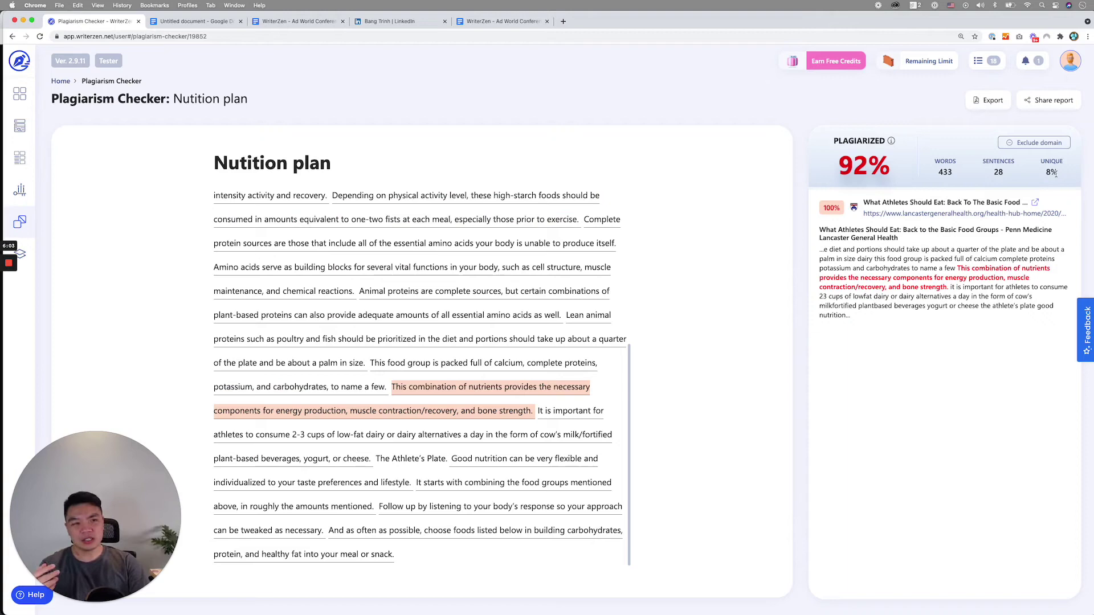
Select and clear the Fruits and Vegetables heading text, then return to the full 22-match list
scroll(393, 294, "up", 5)
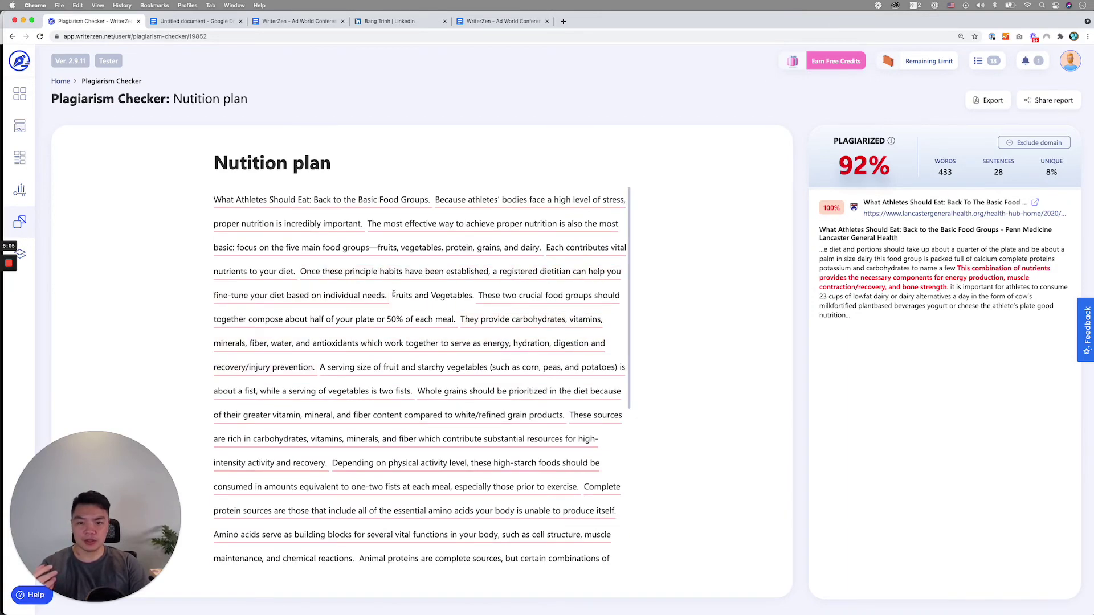
left_click_drag(393, 296, 475, 295)
left_click(478, 296)
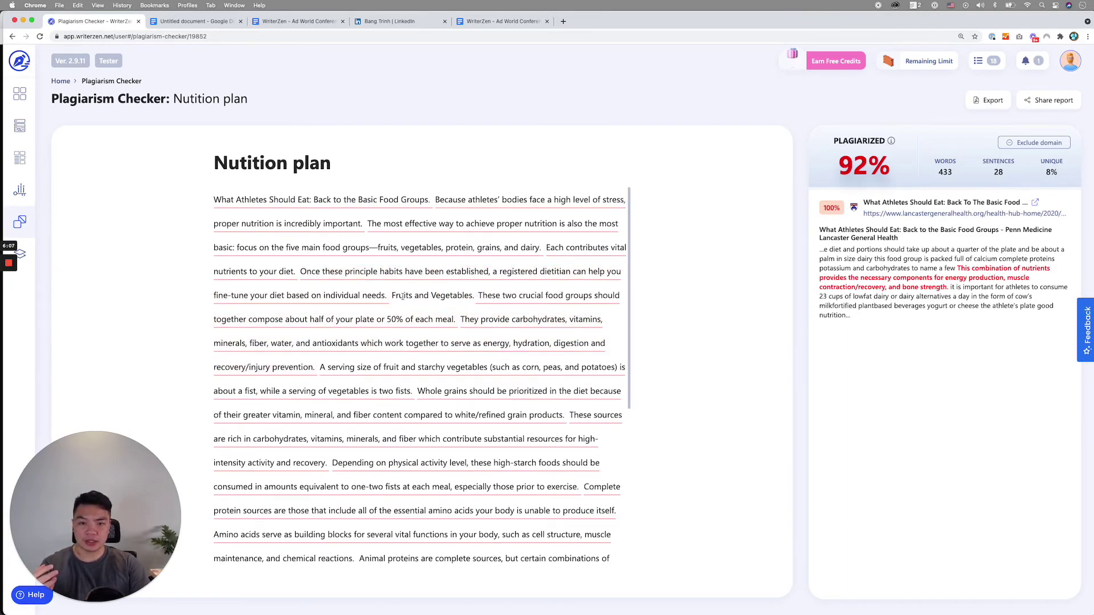
left_click_drag(394, 296, 451, 296)
left_click(459, 309)
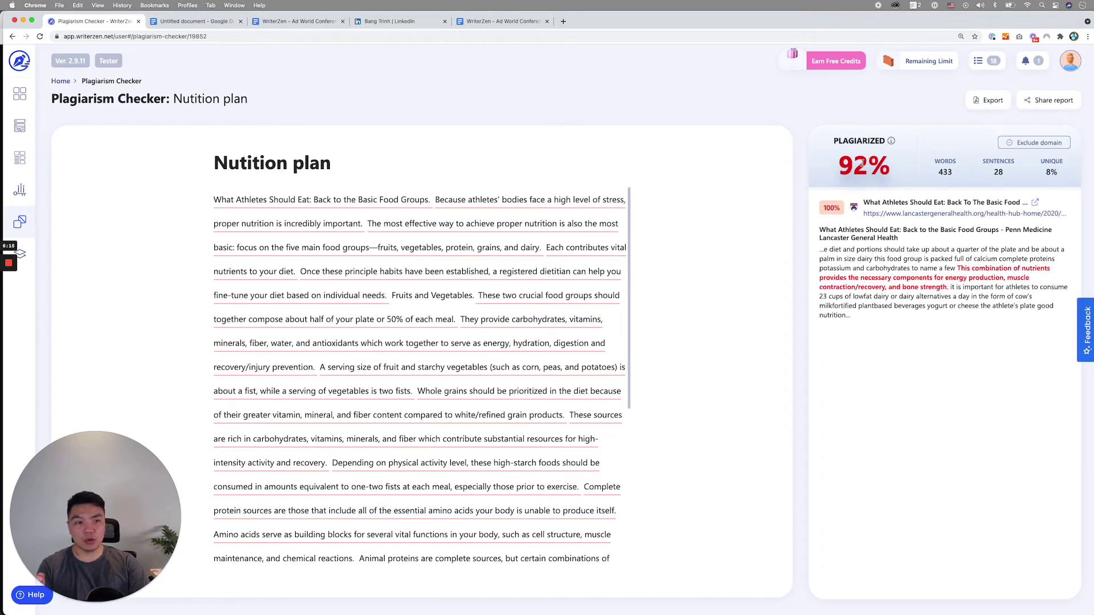
left_click(793, 207)
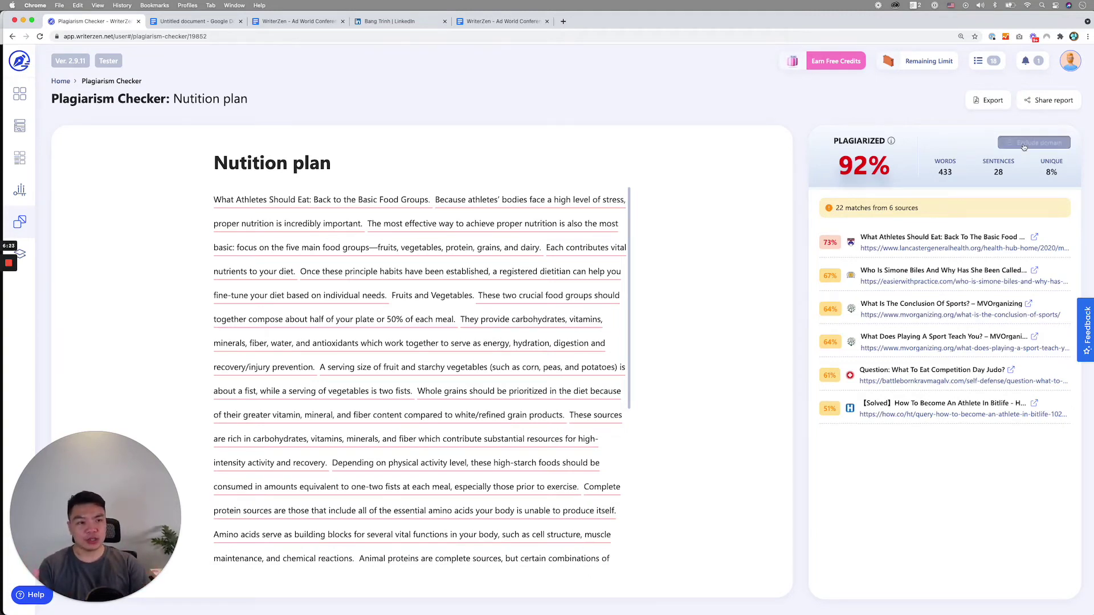
left_click(1043, 143)
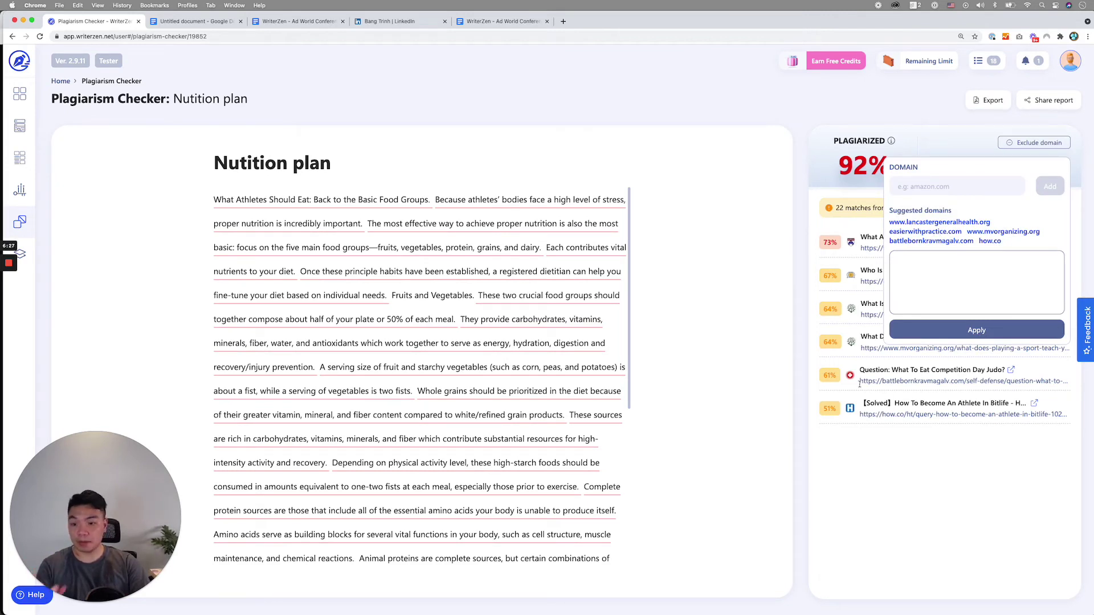
left_click(940, 223)
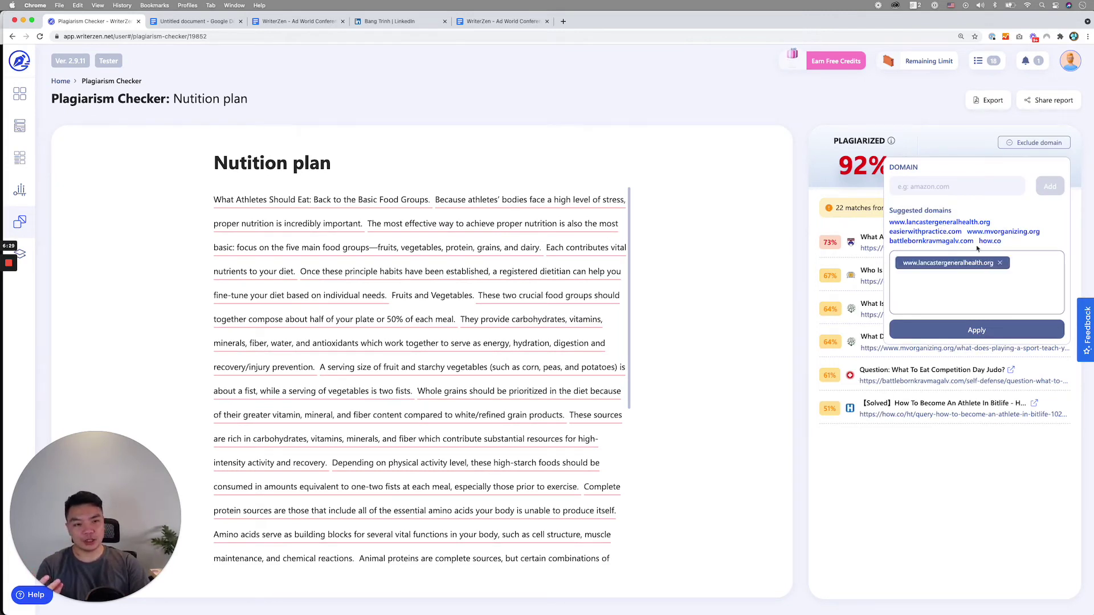
left_click(906, 329)
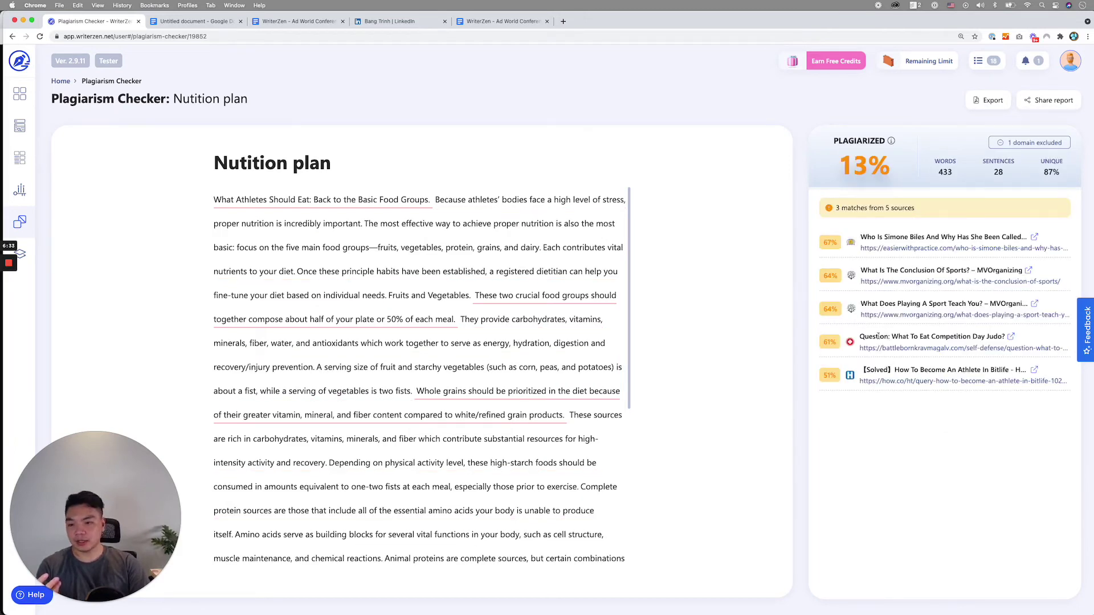
left_click(830, 245)
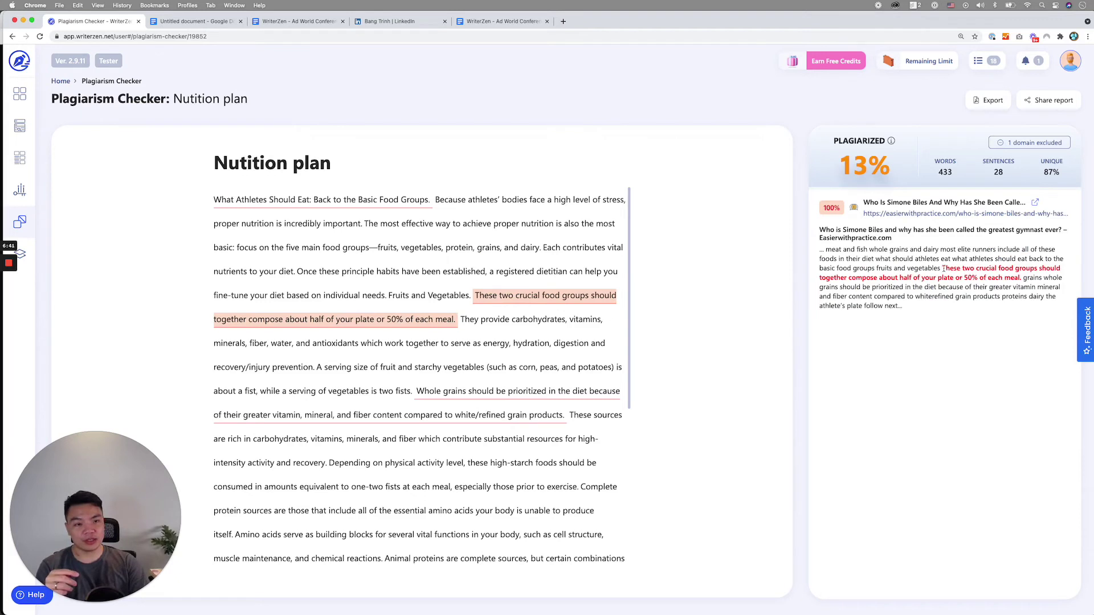
left_click_drag(944, 269, 1020, 279)
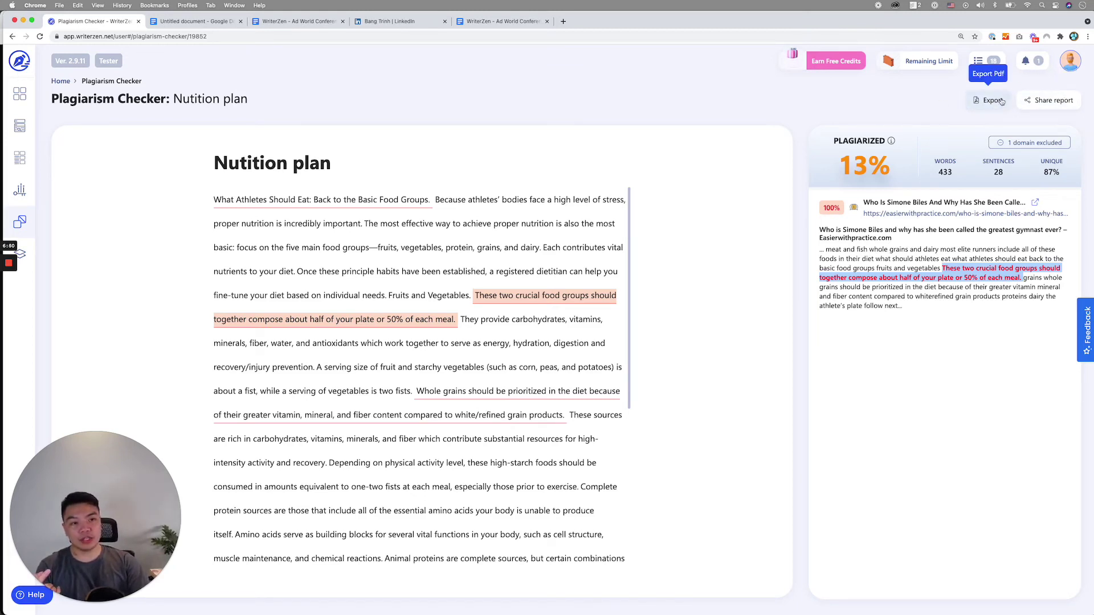
Copy the report's share link and close the share popover
left_click(1055, 102)
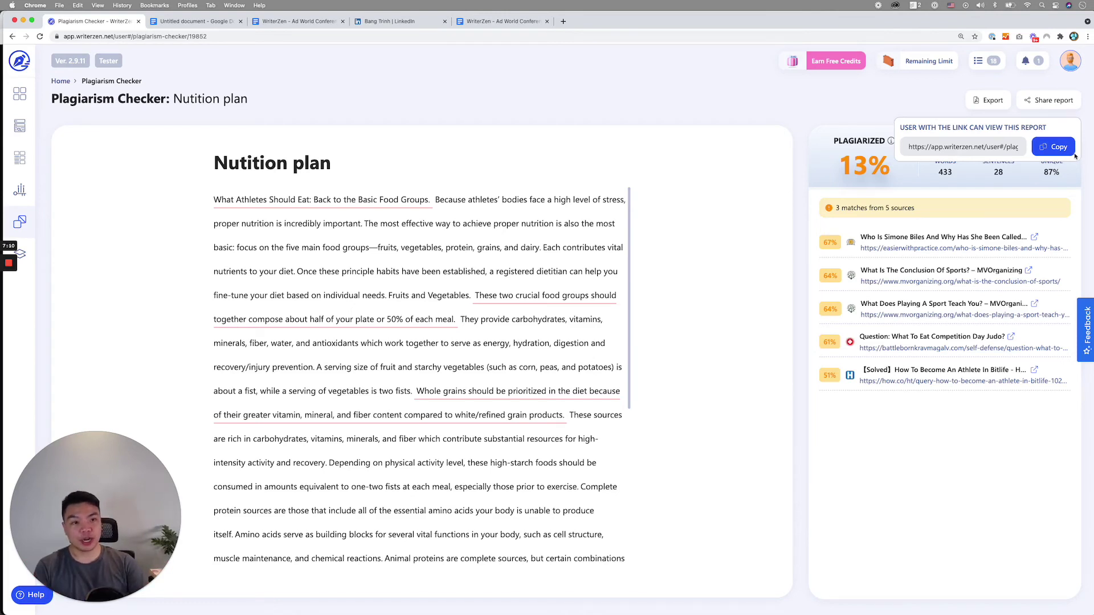
left_click(1045, 149)
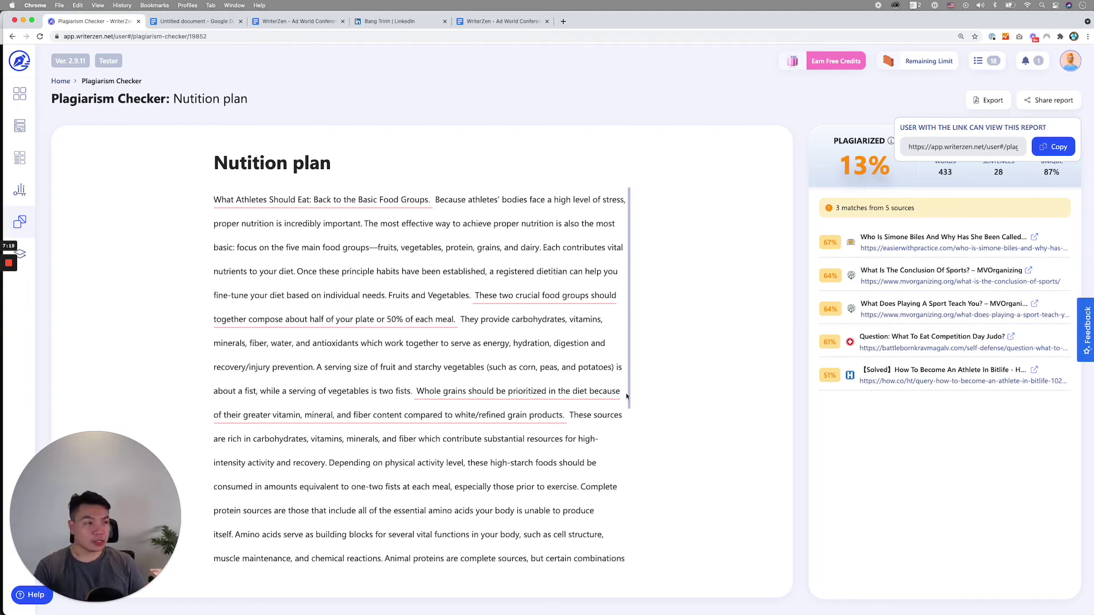
left_click(702, 200)
Export the report as a PDF with Content, Sources and Detail Sentences, saving 'Nutition plan' to Downloads
left_click(991, 106)
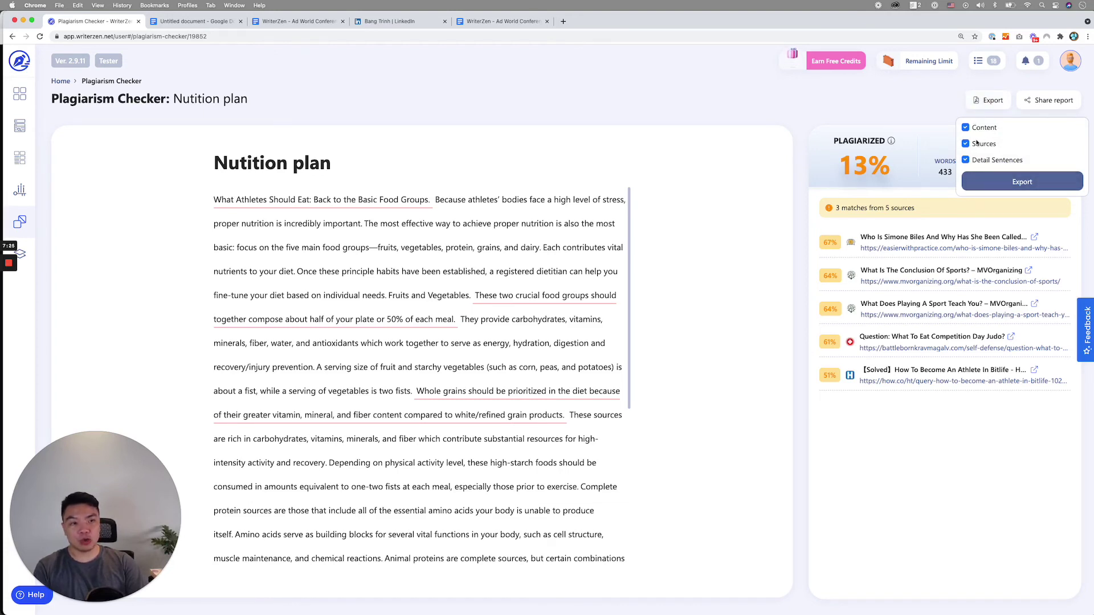
left_click(966, 146)
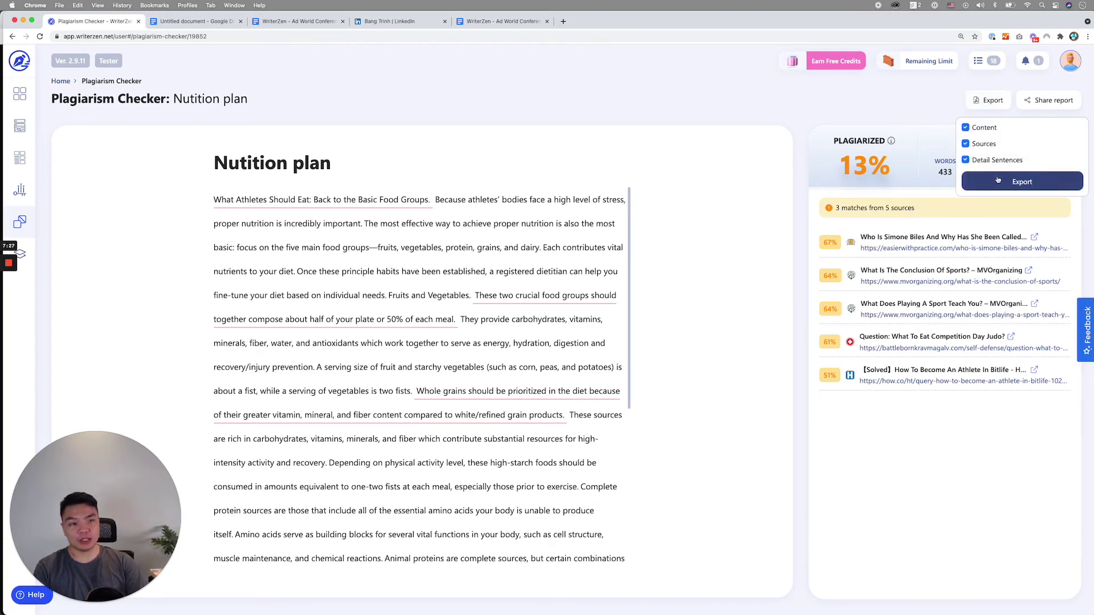
left_click(1019, 181)
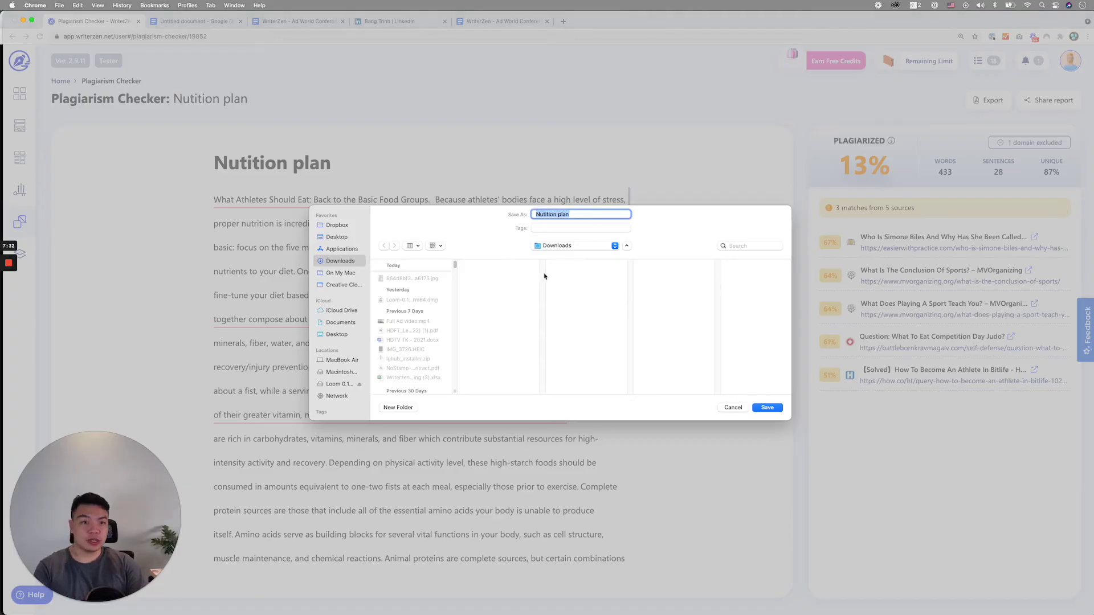
left_click(767, 407)
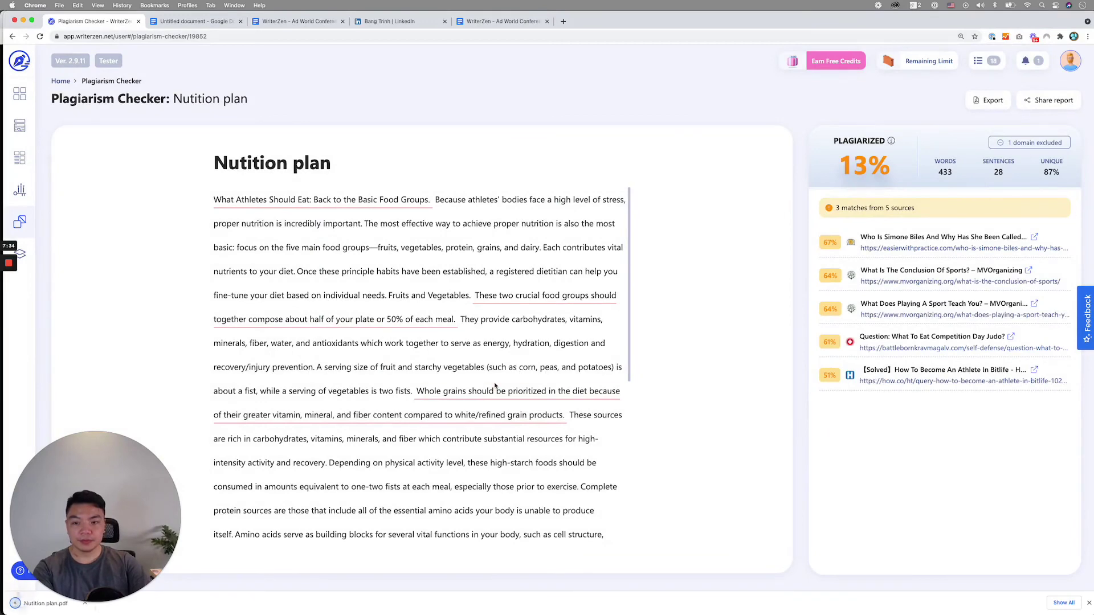
Open the downloaded 'Nutition plan.pdf' and scroll through its six report pages
left_click(46, 603)
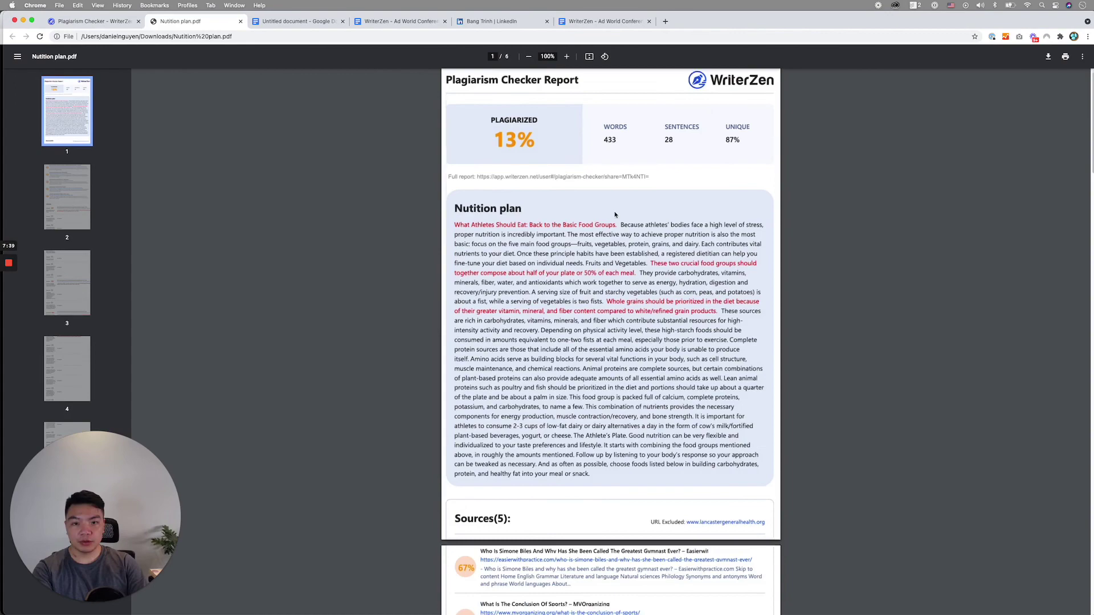
scroll(615, 221, "down", 15)
scroll(614, 222, "down", 15)
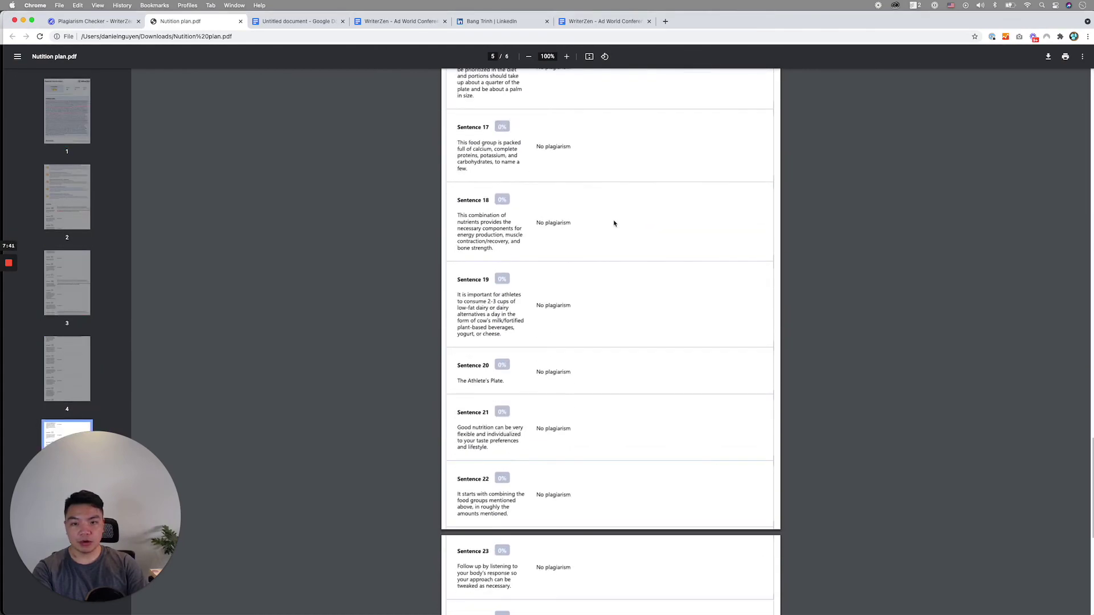
scroll(614, 225, "up", 20)
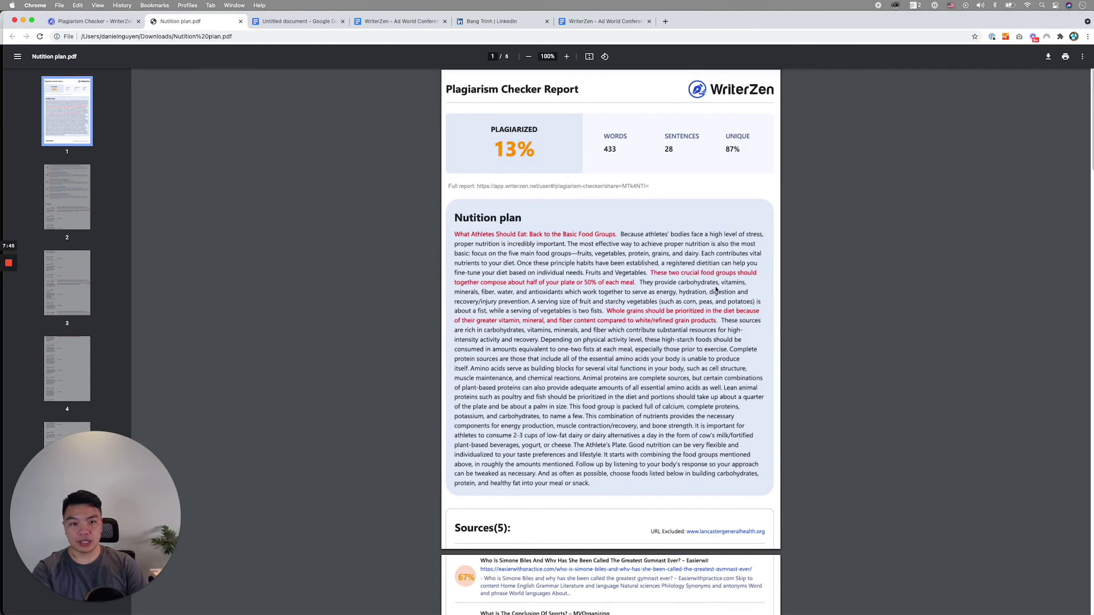
scroll(716, 291, "down", 4)
scroll(521, 195, "up", 3)
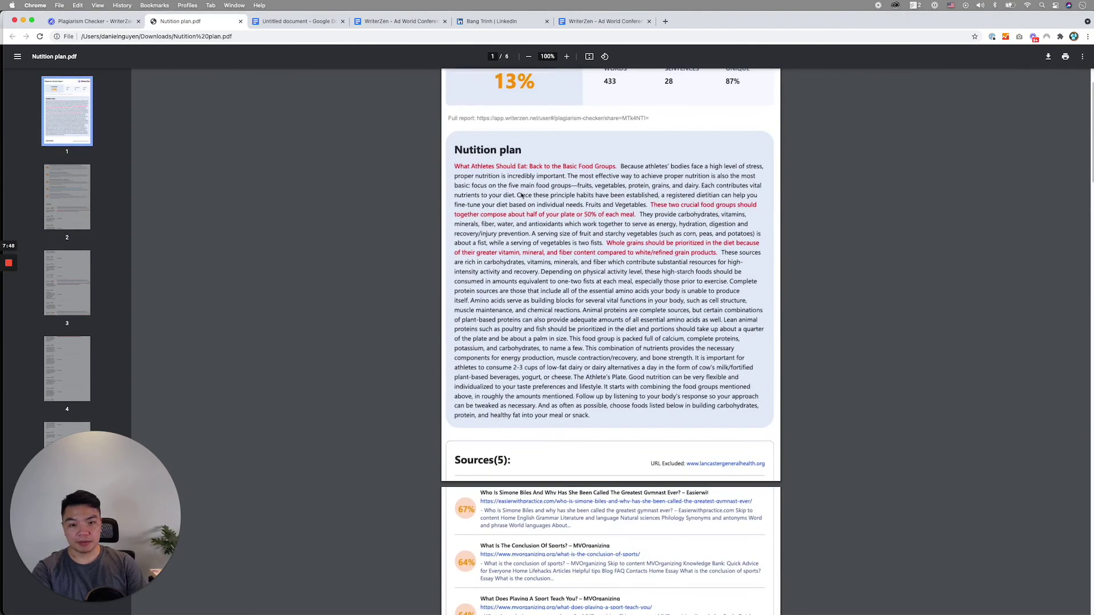
left_click(105, 23)
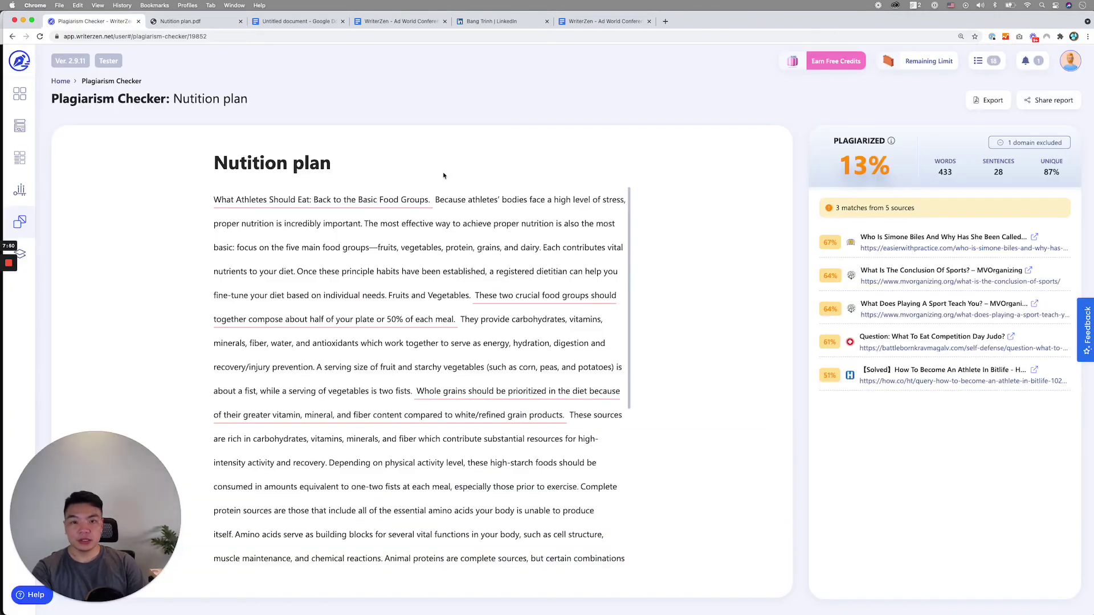